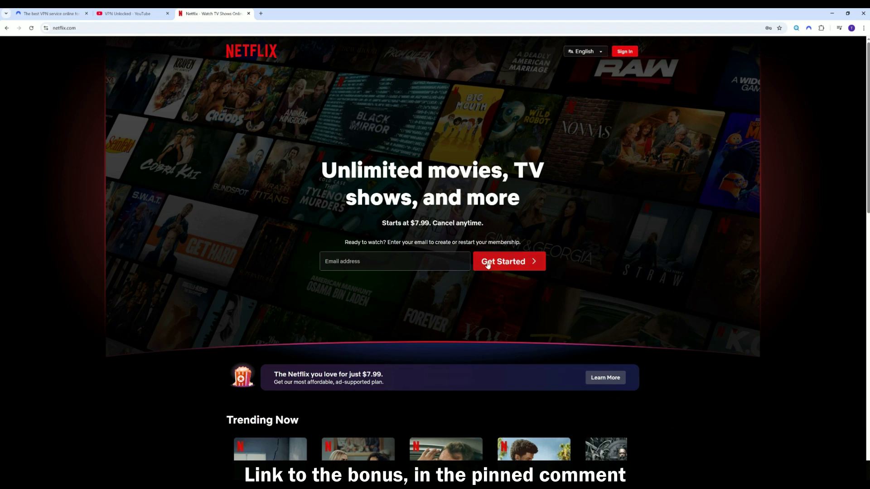
Scroll down through Netflix's Privacy Statement
scroll(498, 254, "down", 4)
scroll(500, 252, "down", 9)
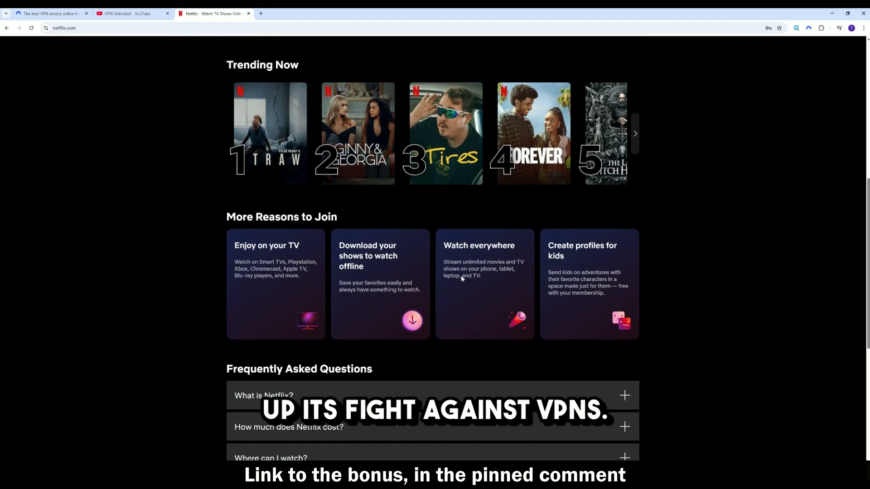
scroll(441, 295, "down", 3)
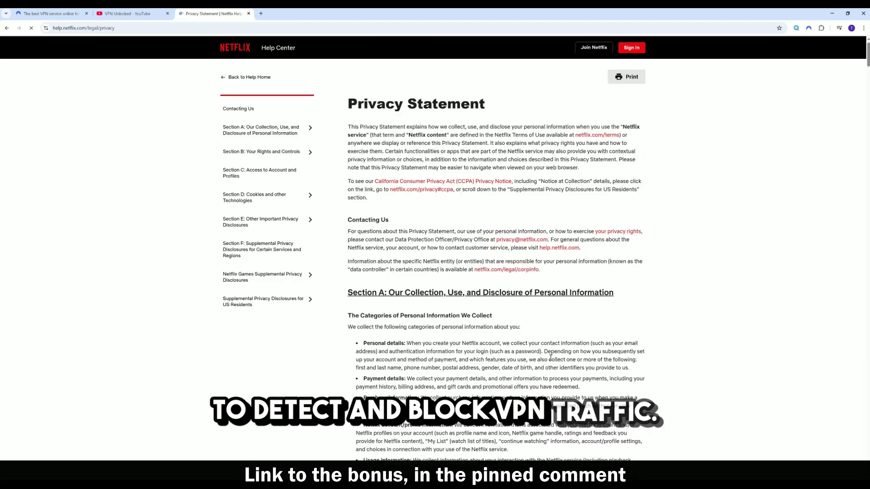
scroll(535, 335, "down", 4)
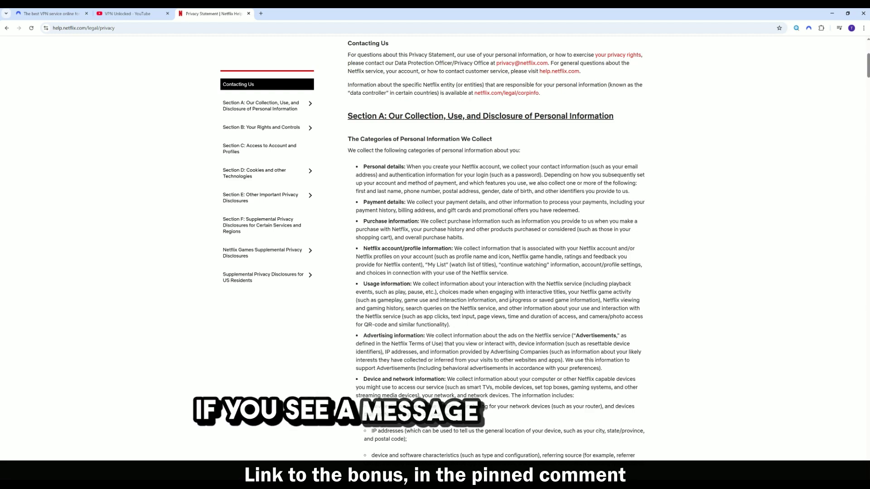
scroll(510, 296, "down", 2)
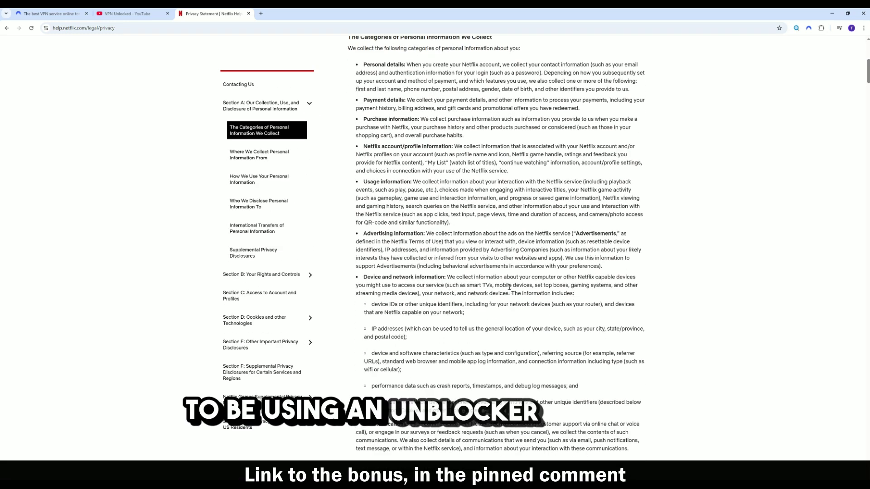
scroll(509, 287, "down", 1)
scroll(509, 286, "down", 2)
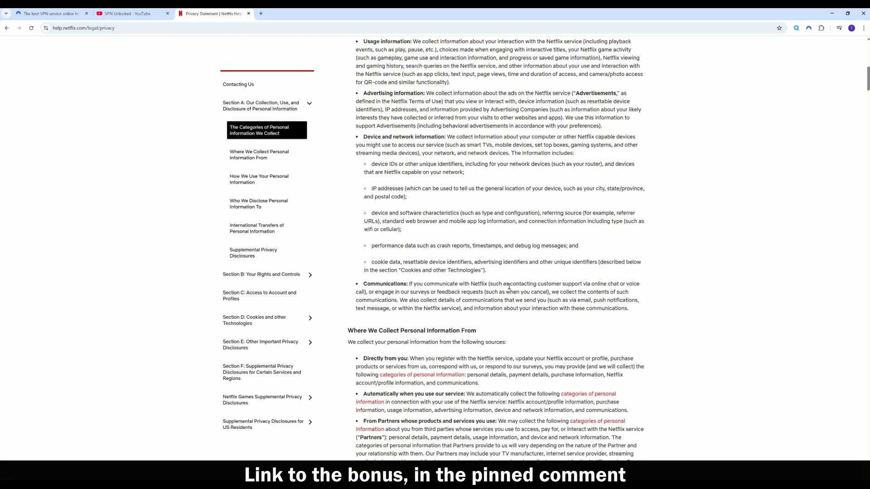
scroll(509, 286, "down", 2)
Go back with Alt+Left to the Netflix homepage and scroll to its top
scroll(202, 116, "up", 3)
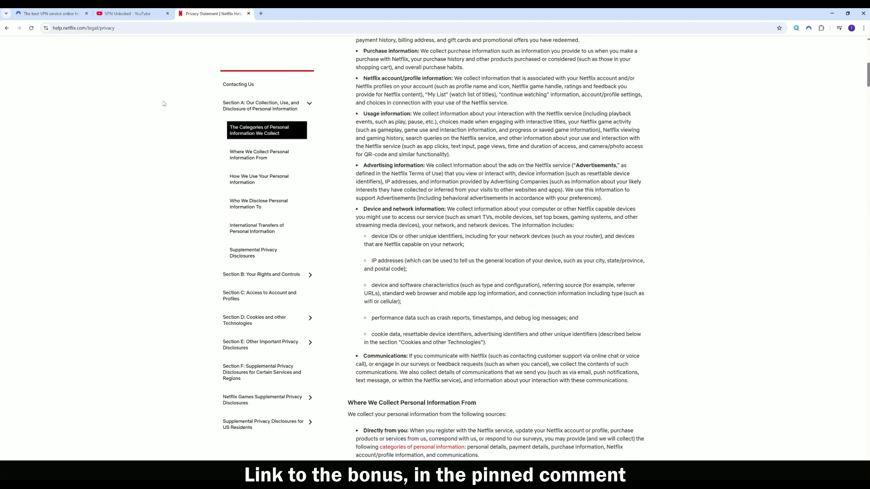
key("alt+Left")
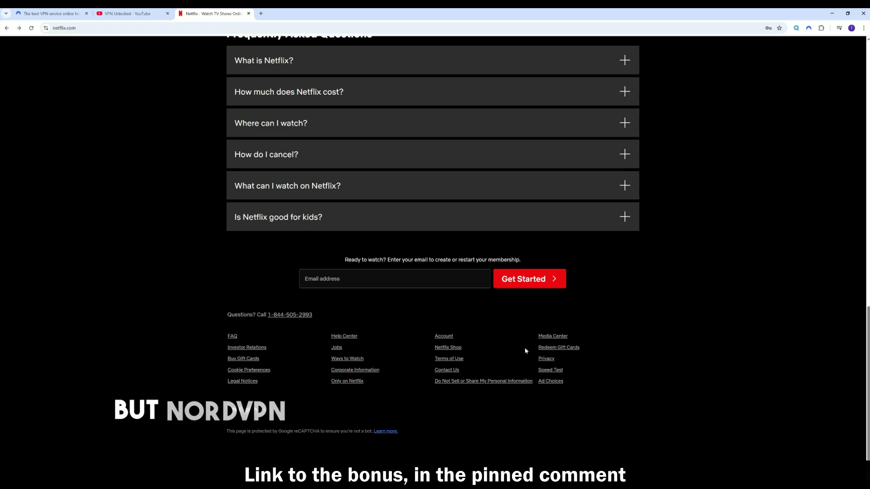
scroll(520, 346, "up", 20)
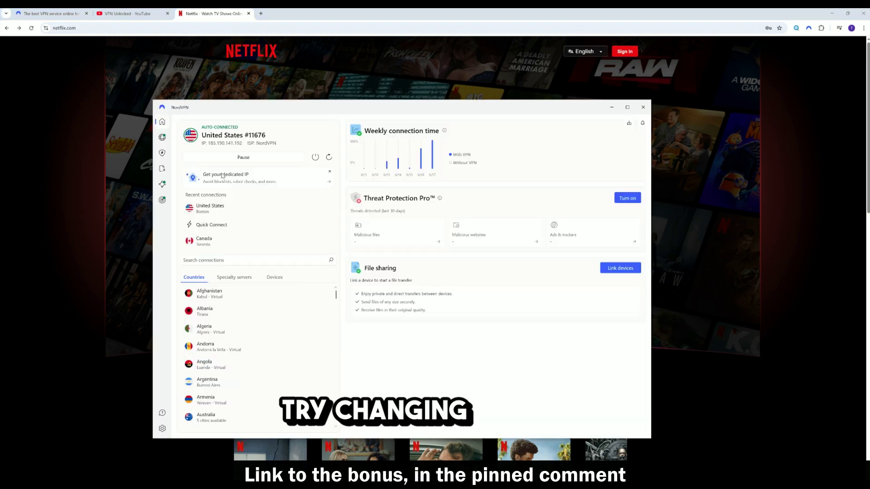
Show NordVPN's server map, then scroll the Countries list down and back up
left_click(162, 137)
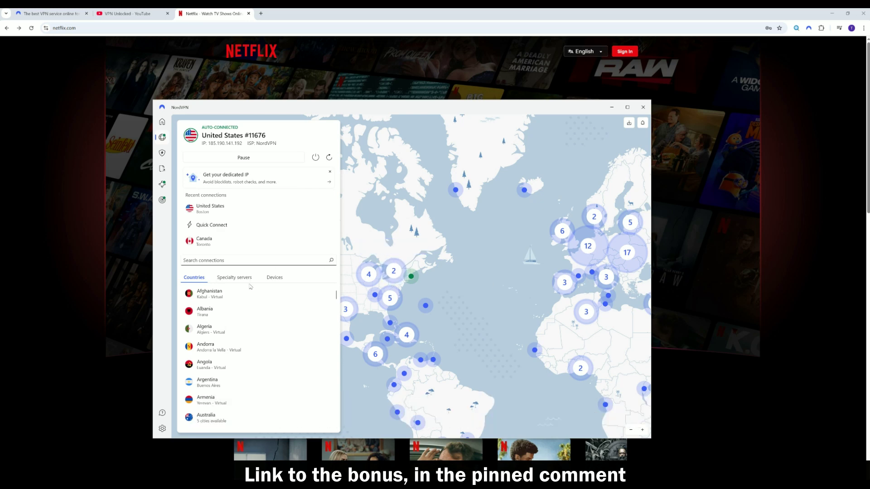
scroll(254, 312, "down", 2)
scroll(256, 315, "up", 2)
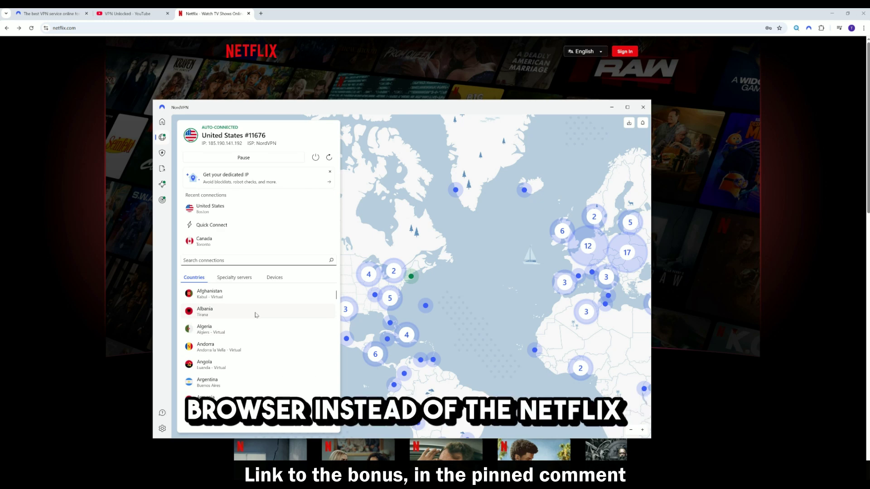
In a new tab, search Google for 'netflix' and open the official netflix.com result
left_click(261, 14)
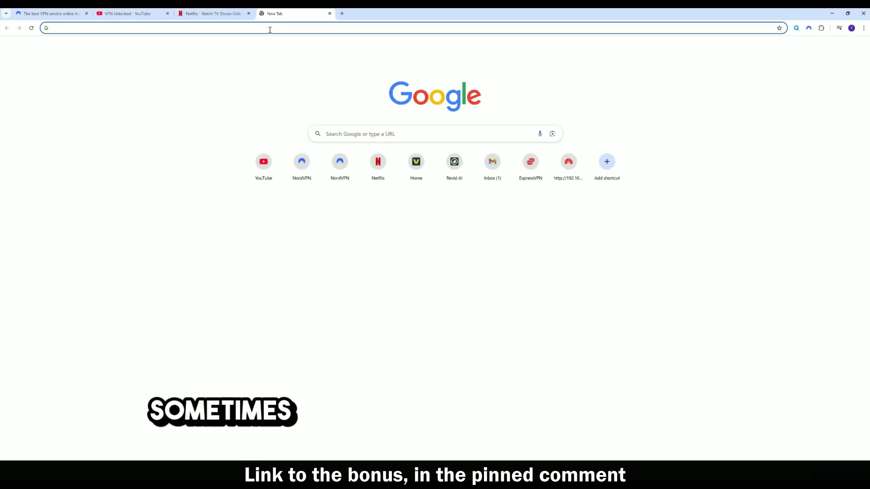
type("netflix")
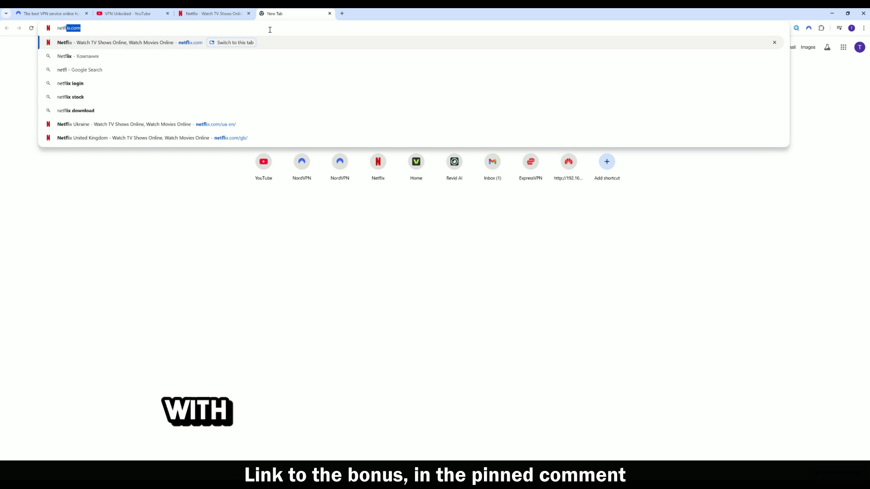
key("Delete")
key("Return")
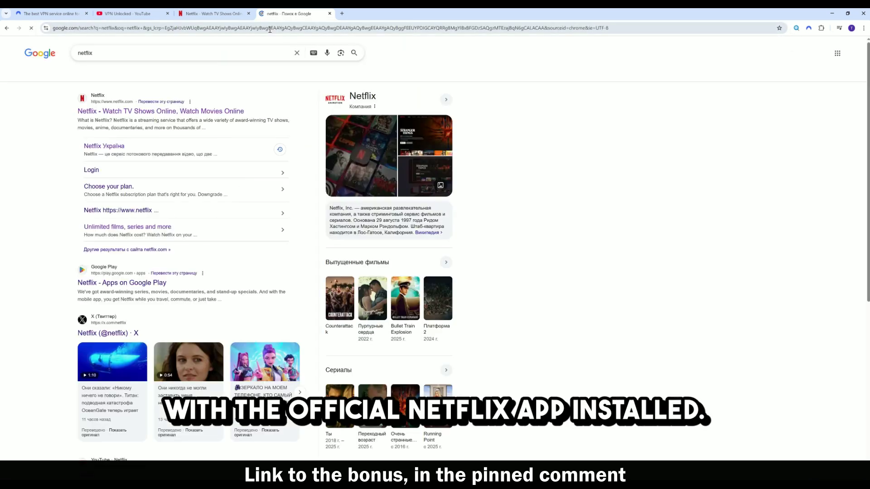
left_click(196, 112)
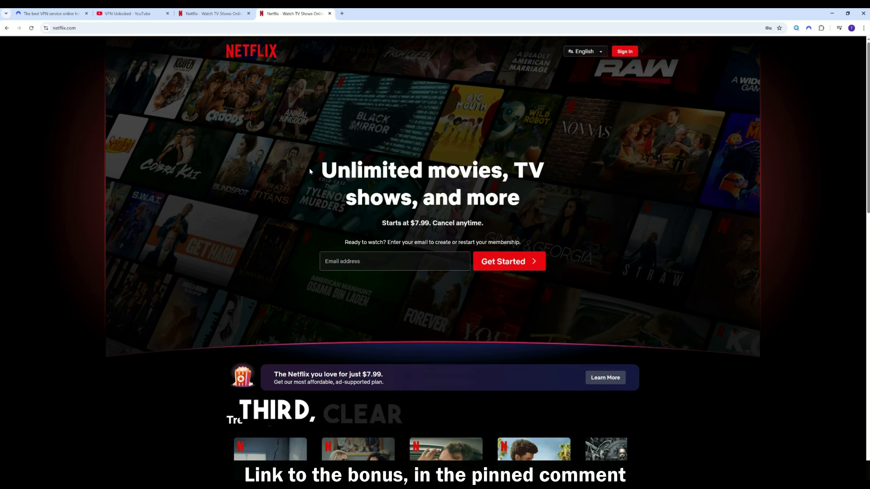
left_click(863, 28)
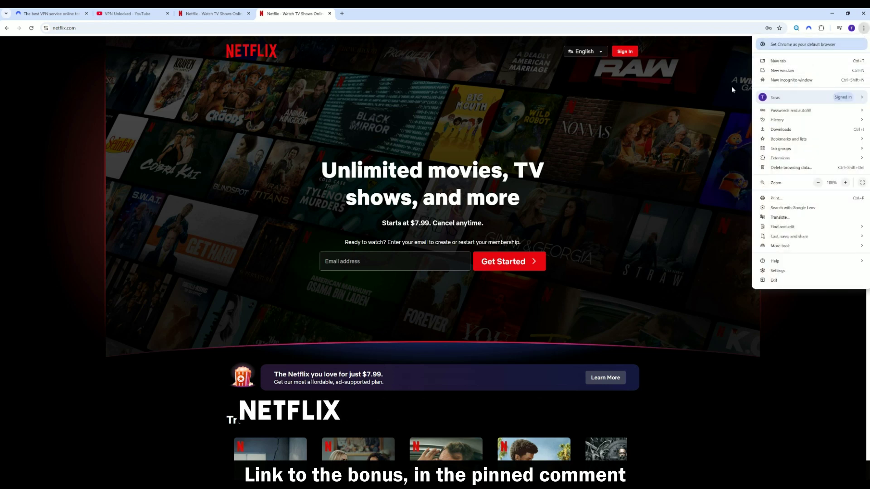
mouse_move(779, 119)
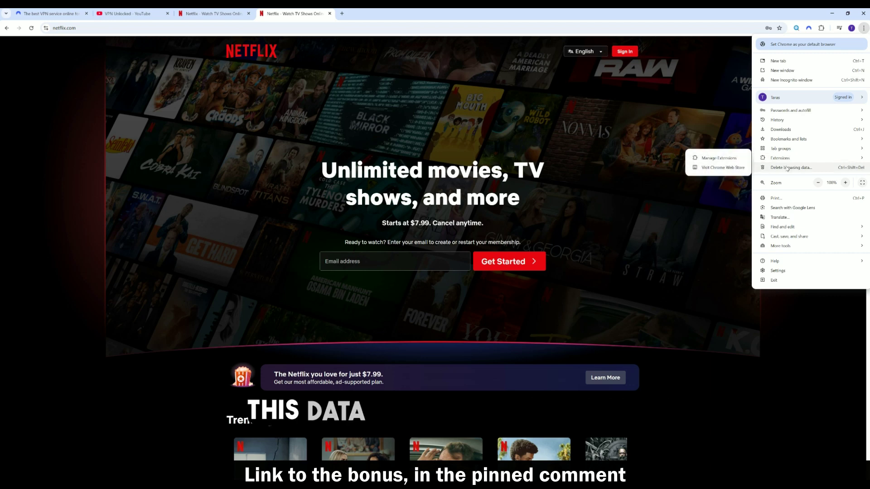
left_click(766, 359)
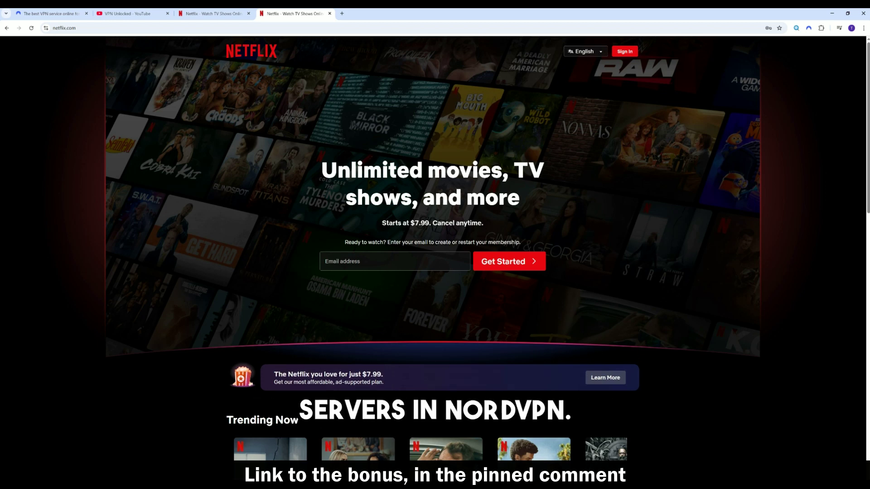
Bring NordVPN to the front and show its Specialty servers list
left_click(298, 440)
left_click(243, 279)
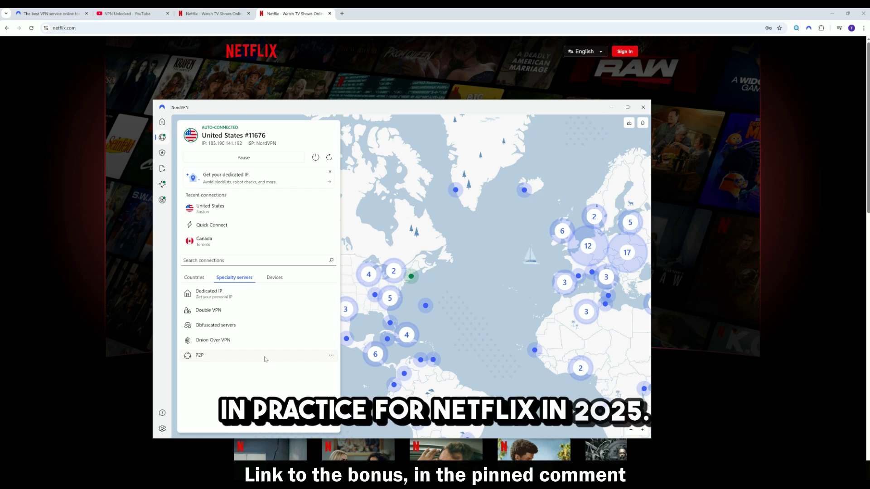
Zoom and pan the server map to Asia and connect to Uzbekistan
scroll(396, 230, "up", 2)
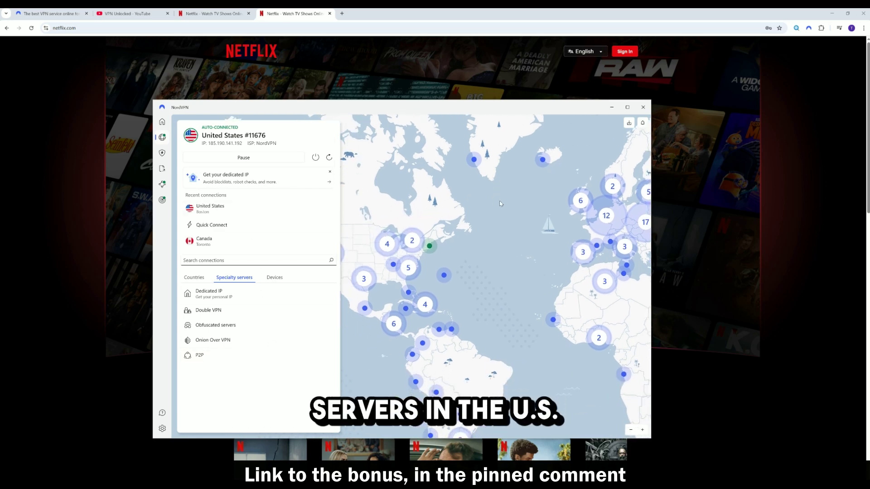
scroll(397, 230, "down", 2)
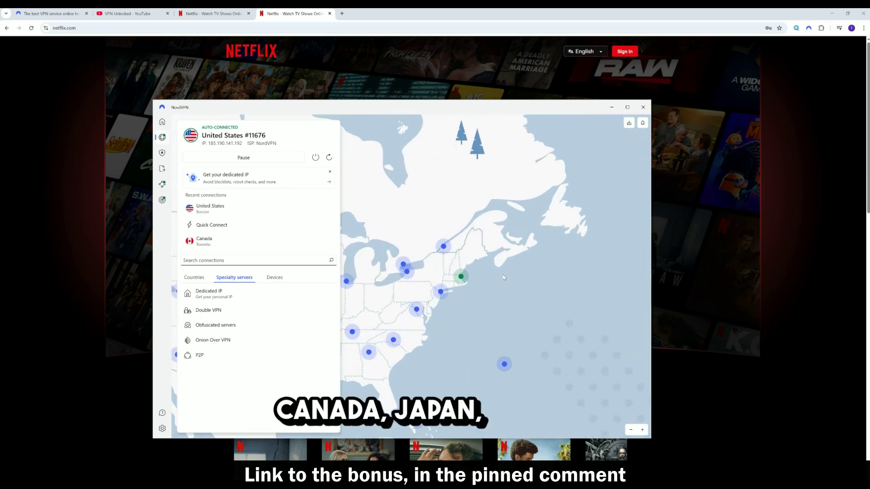
left_click(531, 280)
scroll(510, 282, "down", 3)
left_click_drag(510, 282, 459, 277)
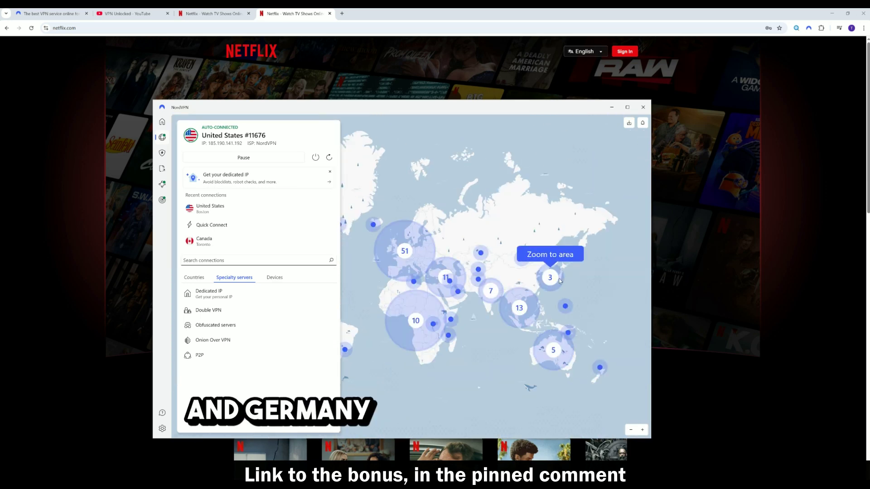
scroll(459, 278, "down", 2)
left_click(431, 244)
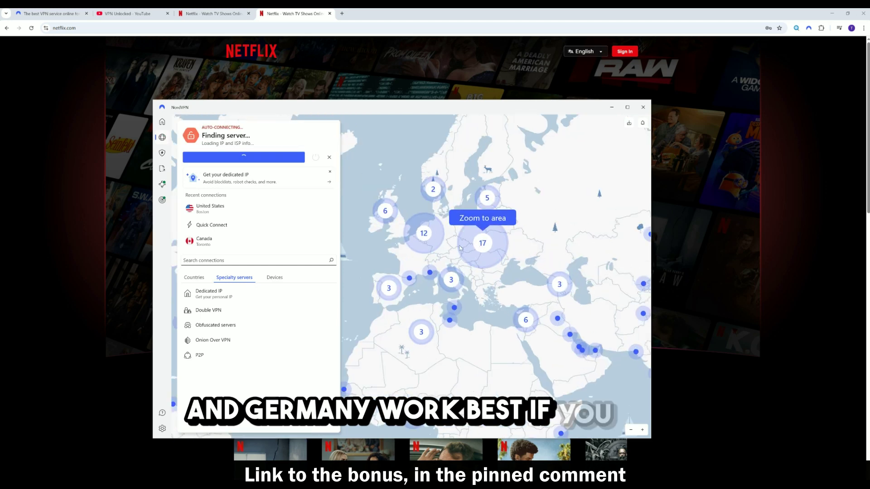
Pan to Europe, zoom into the cluster and connect to Germany #1242
left_click_drag(408, 223, 427, 243)
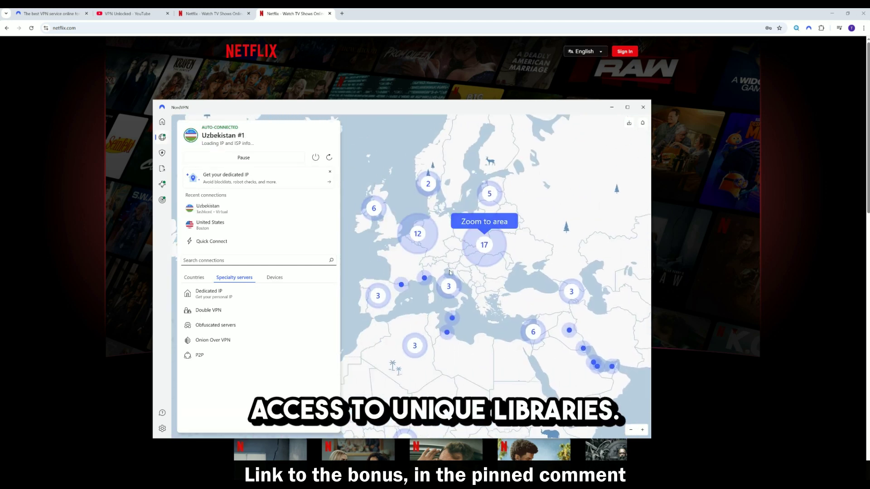
left_click(427, 243)
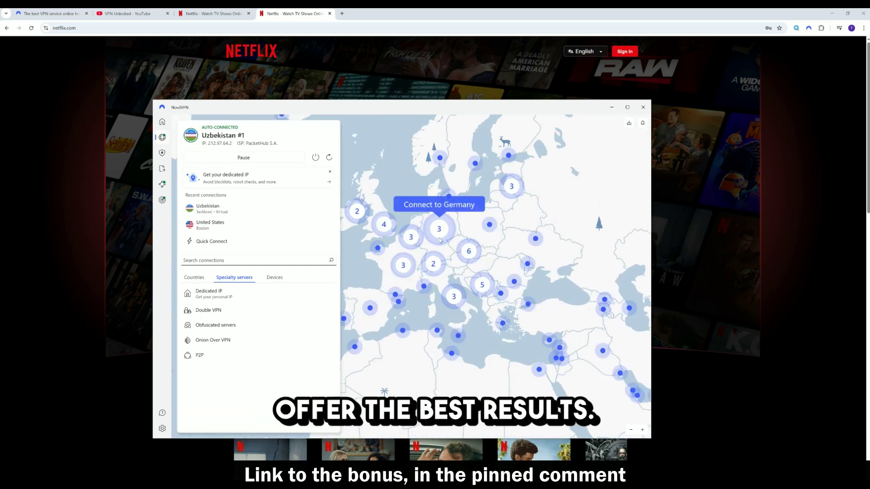
left_click(440, 248)
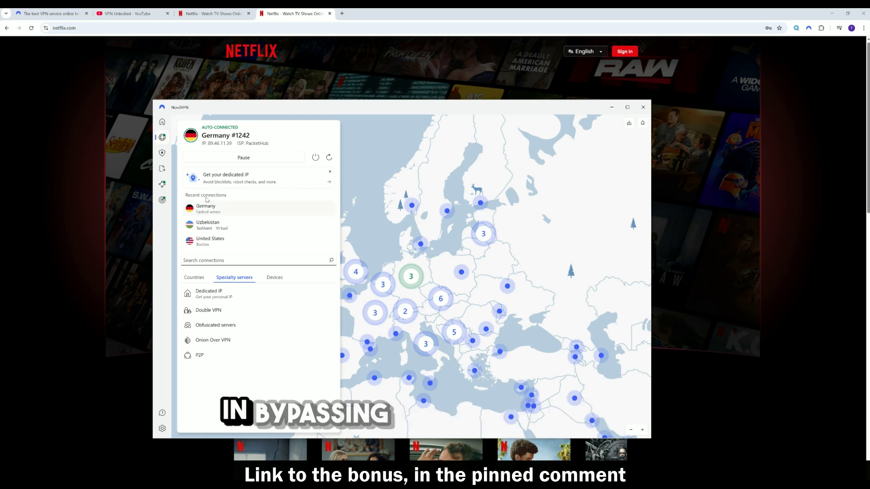
Move between Home and the map, then open Threat Protection Pro with all protections off
left_click(161, 121)
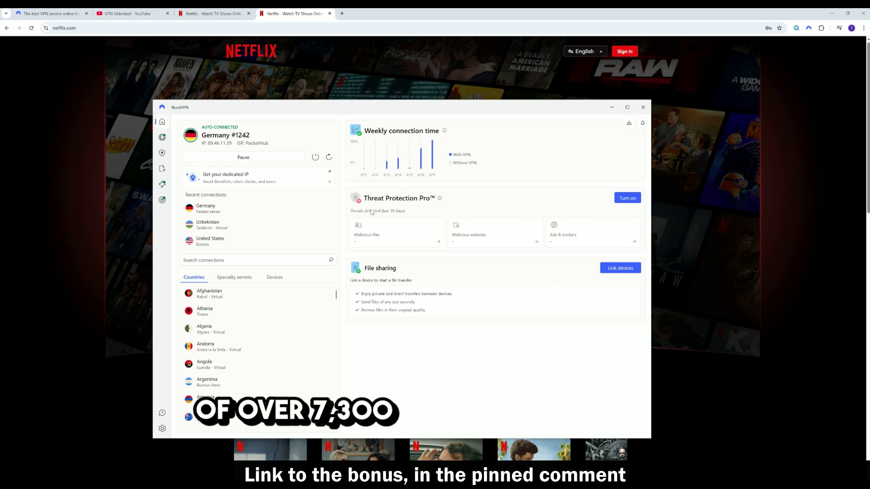
left_click(162, 137)
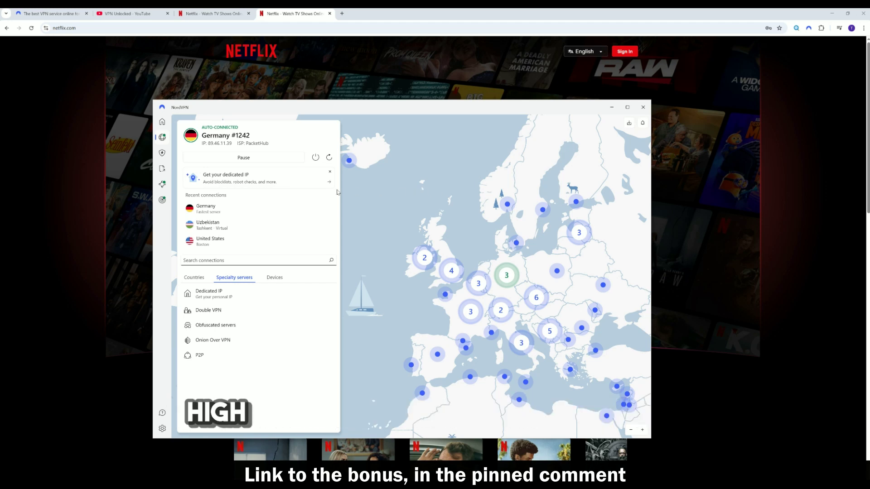
left_click(166, 137)
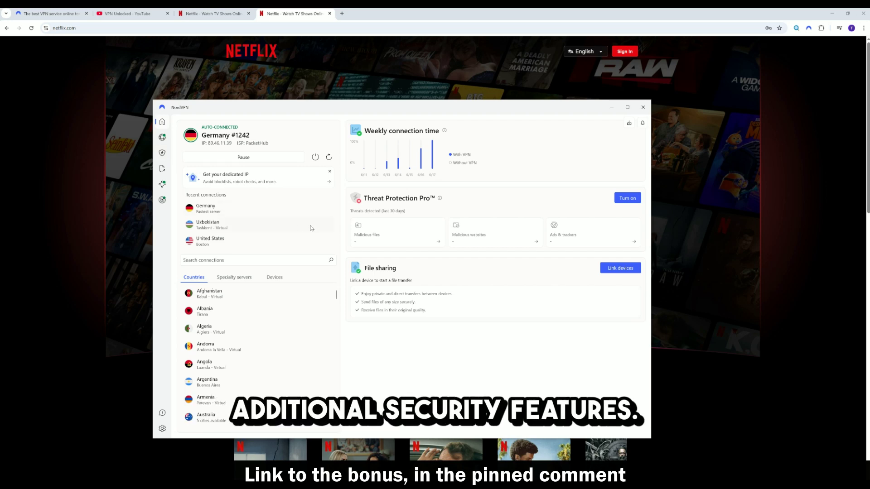
left_click(162, 154)
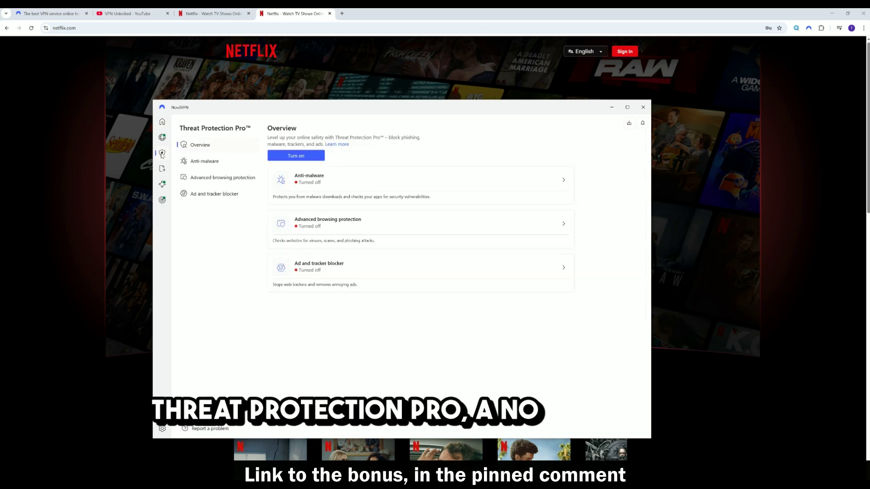
Browse the map, File transfers and Meshnet pages, then return to the Home dashboard
left_click(162, 137)
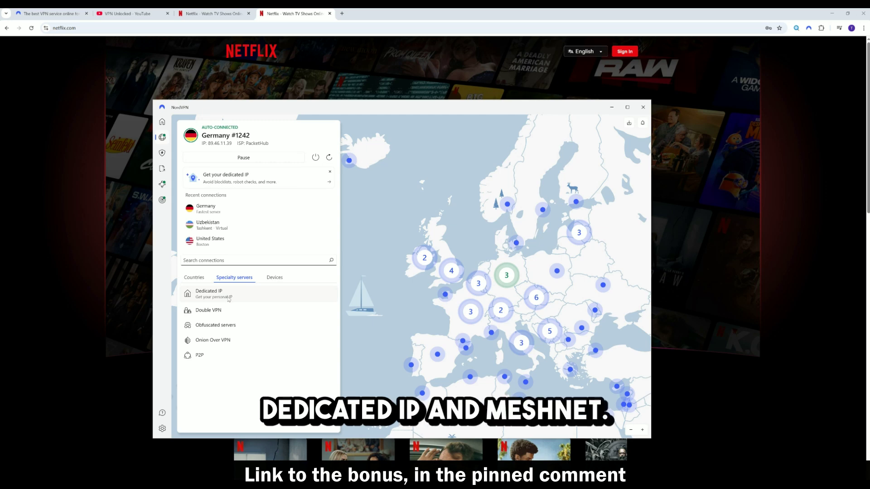
left_click(161, 168)
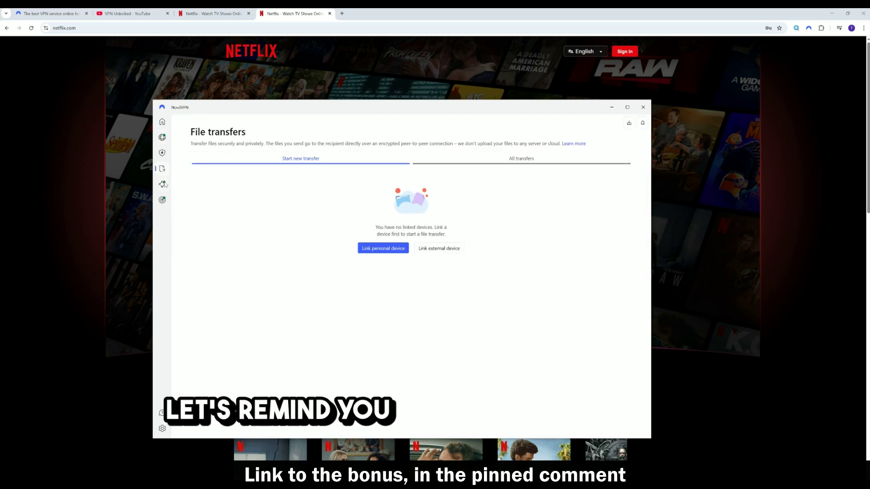
left_click(161, 184)
left_click(163, 185)
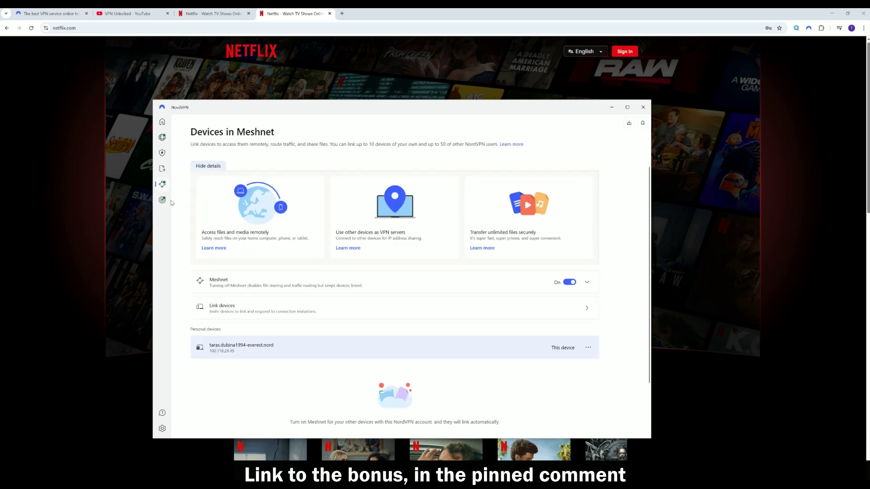
left_click(162, 122)
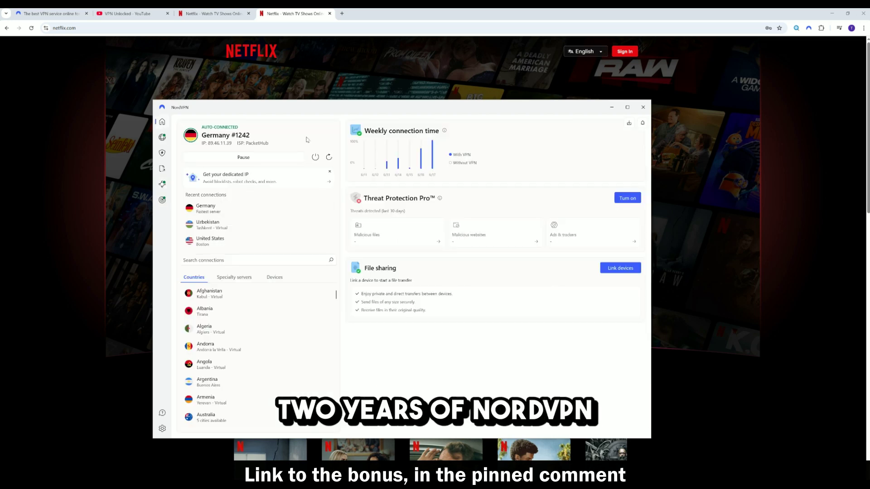
Bring Chrome forward on the nordvpn.com homepage tab
left_click(64, 12)
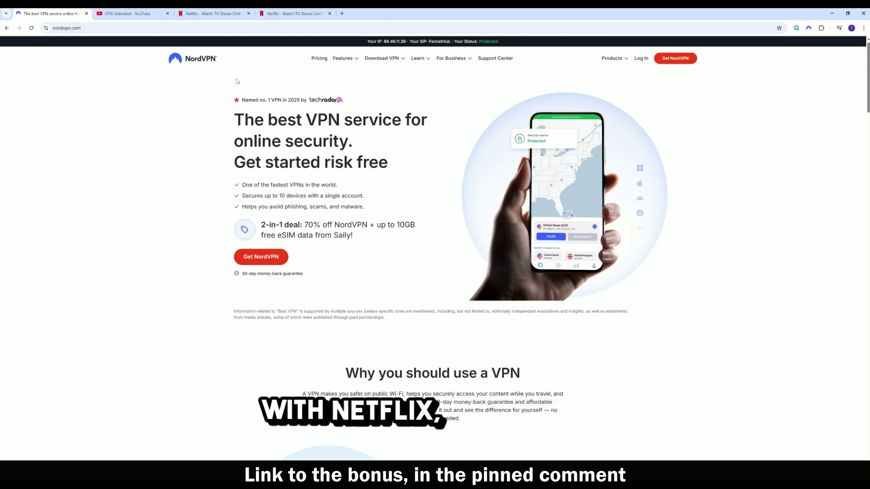
Close the duplicate fourth Netflix tab and switch to the VPN Unlocked YouTube tab
left_click(294, 13)
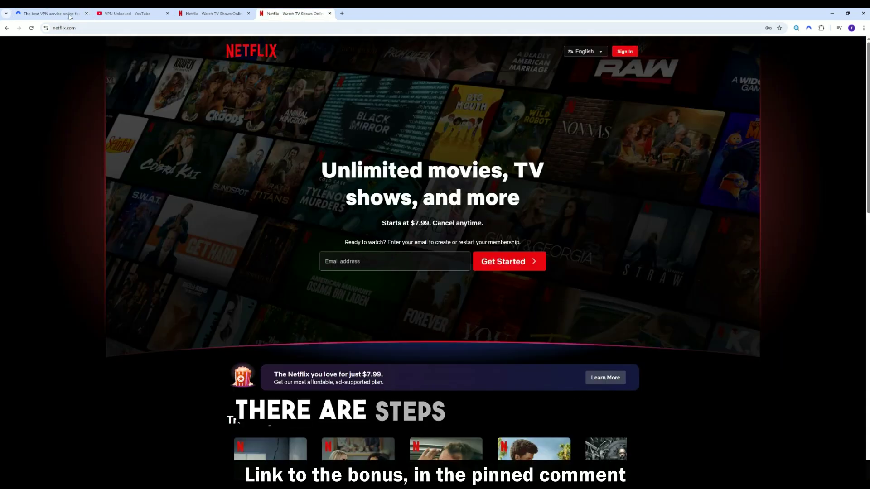
left_click(329, 13)
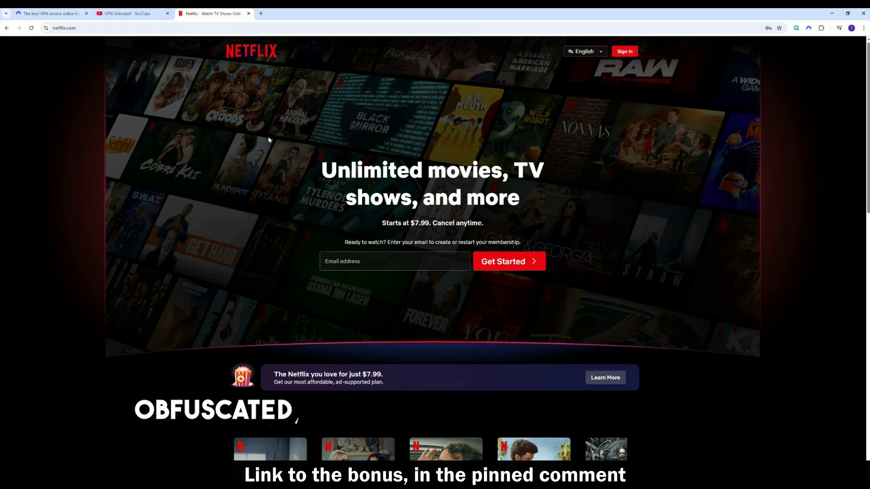
left_click(135, 14)
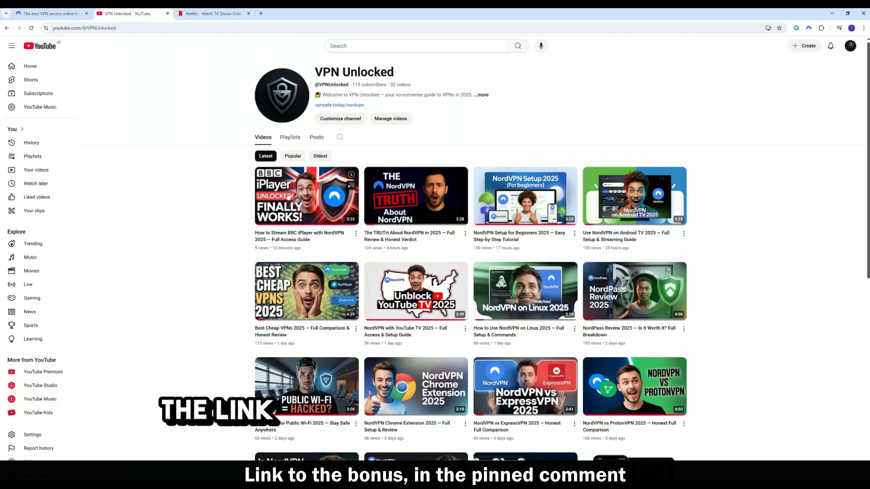
Open the 'How to Stream BBC iPlayer with NordVPN 2025' video and expand its pinned comment
left_click(349, 221)
scroll(85, 316, "down", 6)
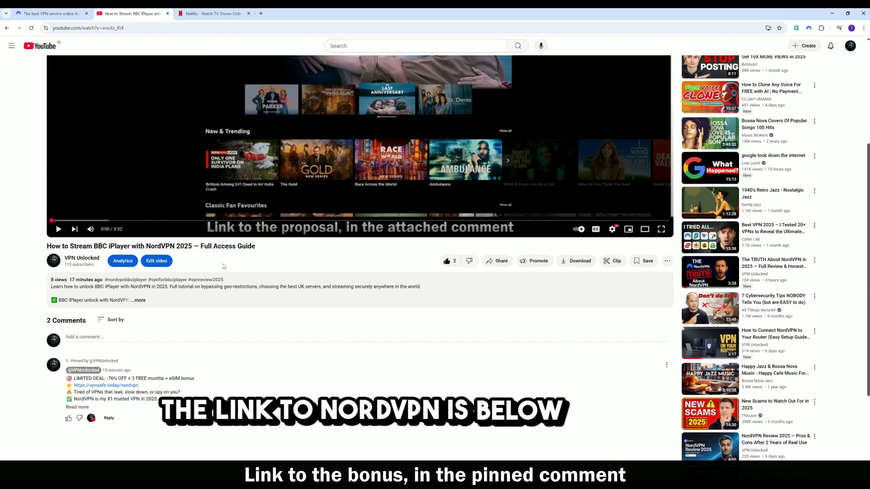
left_click(77, 313)
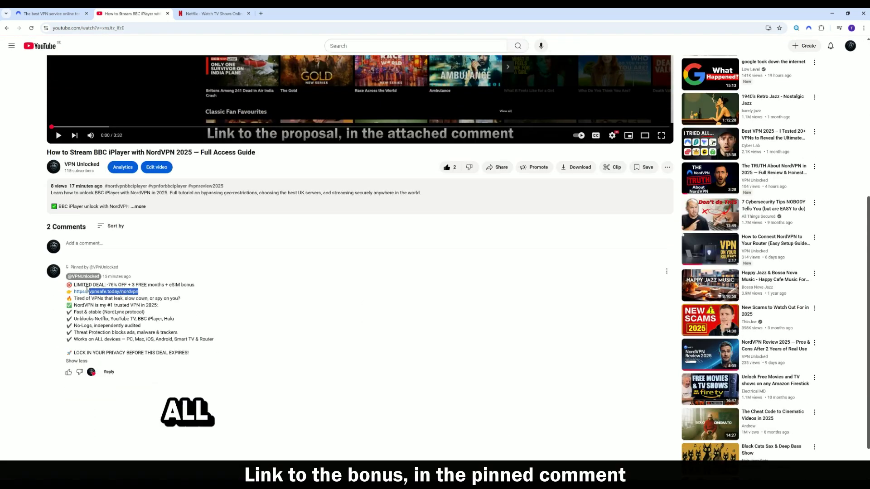
left_click(173, 313)
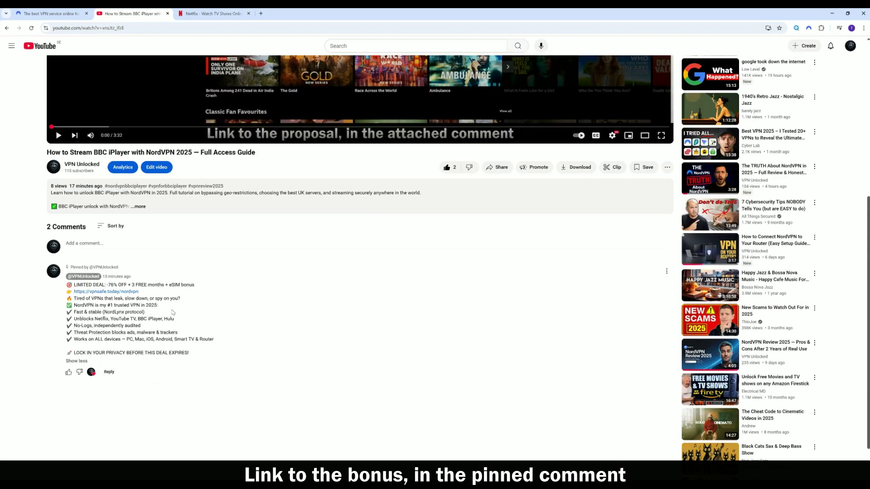